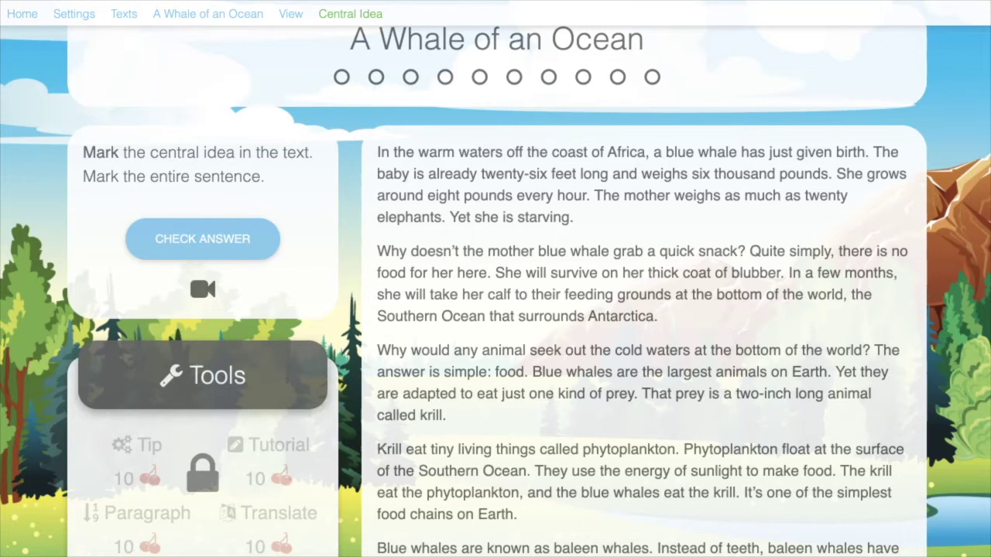
Trial-highlight 'animal' and 'on her thick coat of blubber', then clear both highlights.
{"action": "left_click_drag", "start_coordinate": [482, 351], "coordinate": [524, 351]}
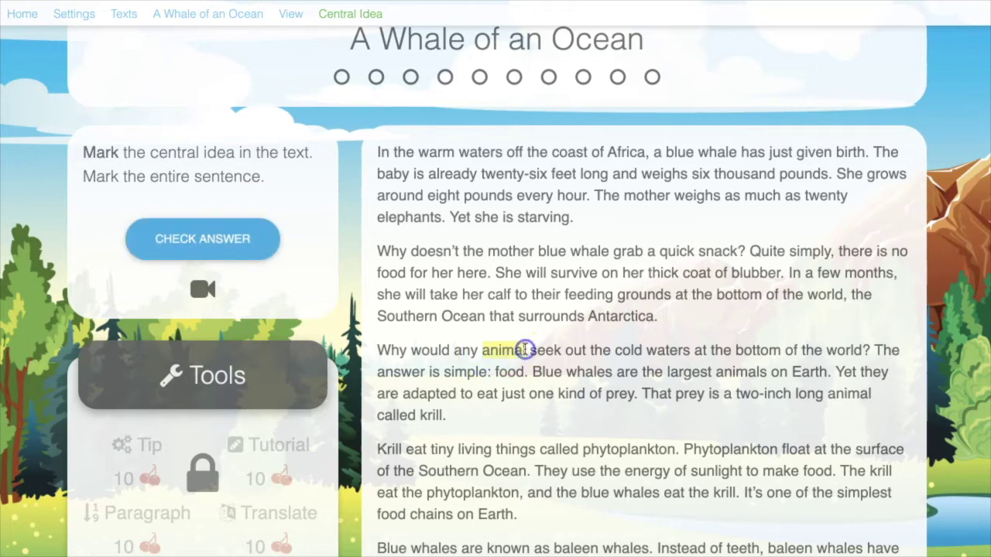
{"action": "left_click", "coordinate": [504, 350]}
{"action": "left_click_drag", "start_coordinate": [597, 273], "coordinate": [781, 273]}
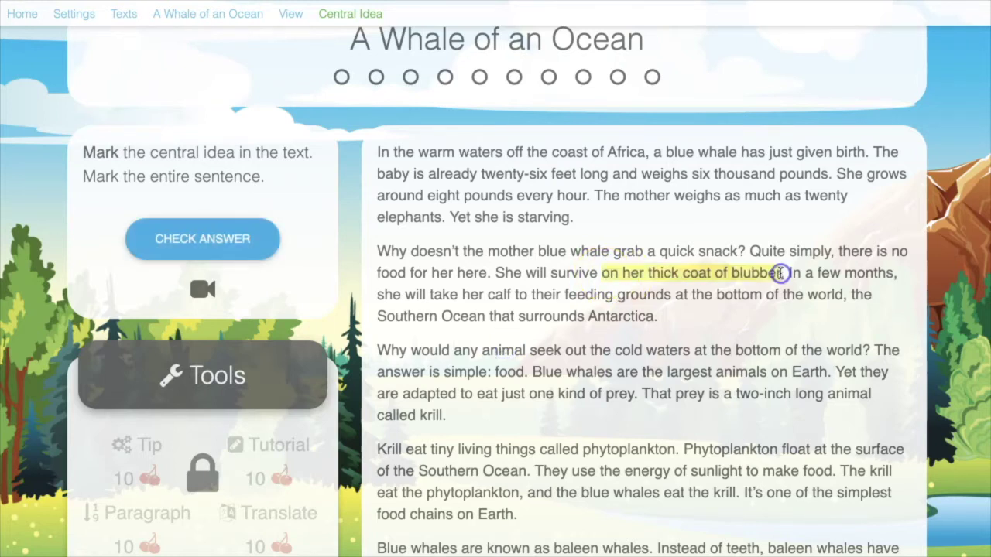
{"action": "left_click", "coordinate": [747, 273]}
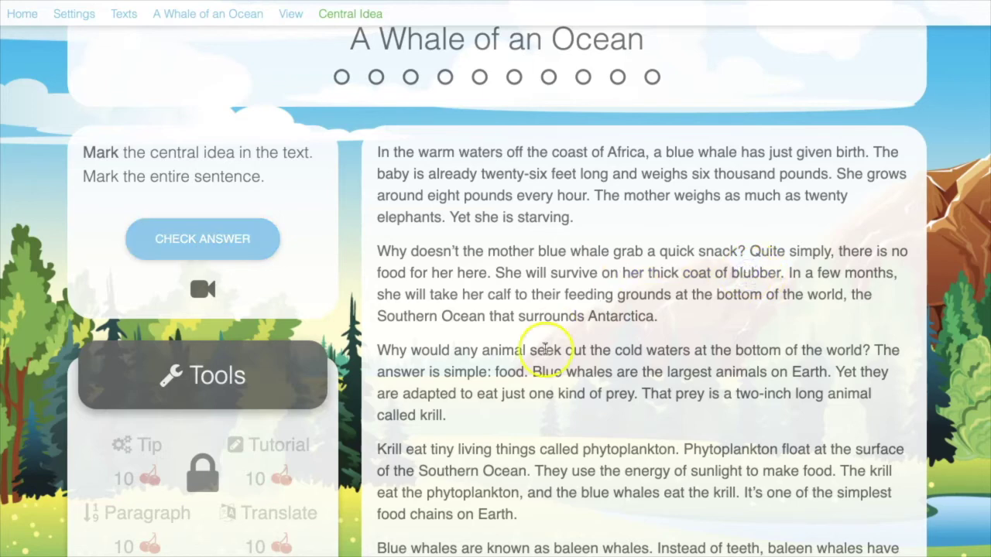
Highlight the sentence 'She will survive on her thick coat of blubber', then remove that highlight.
{"action": "scroll", "coordinate": [546, 364], "scroll_direction": "down", "scroll_amount": 3}
{"action": "scroll", "coordinate": [546, 370], "scroll_direction": "down", "scroll_amount": 3}
{"action": "scroll", "coordinate": [544, 371], "scroll_direction": "up", "scroll_amount": 6}
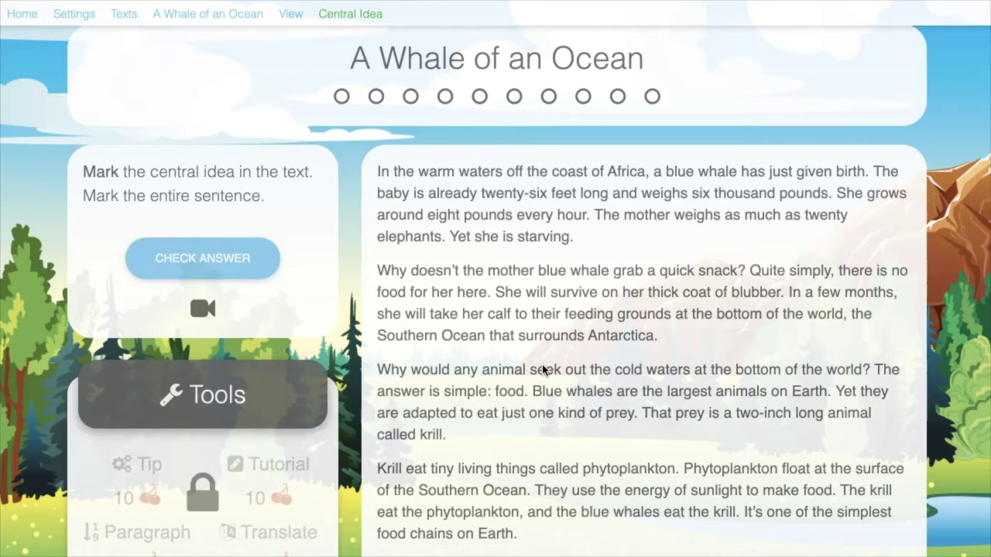
{"action": "left_click_drag", "start_coordinate": [496, 293], "coordinate": [783, 284]}
{"action": "left_click", "coordinate": [701, 302]}
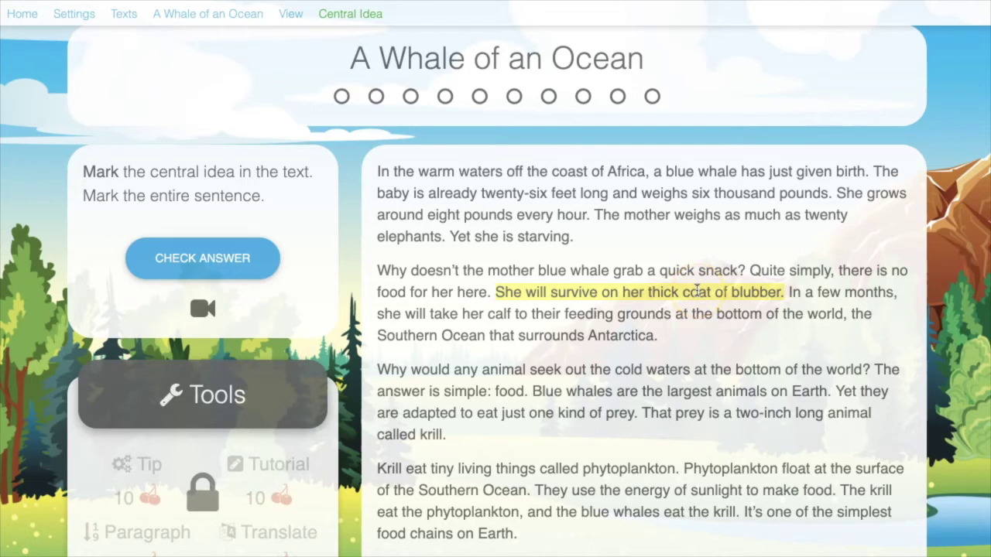
{"action": "left_click", "coordinate": [697, 290]}
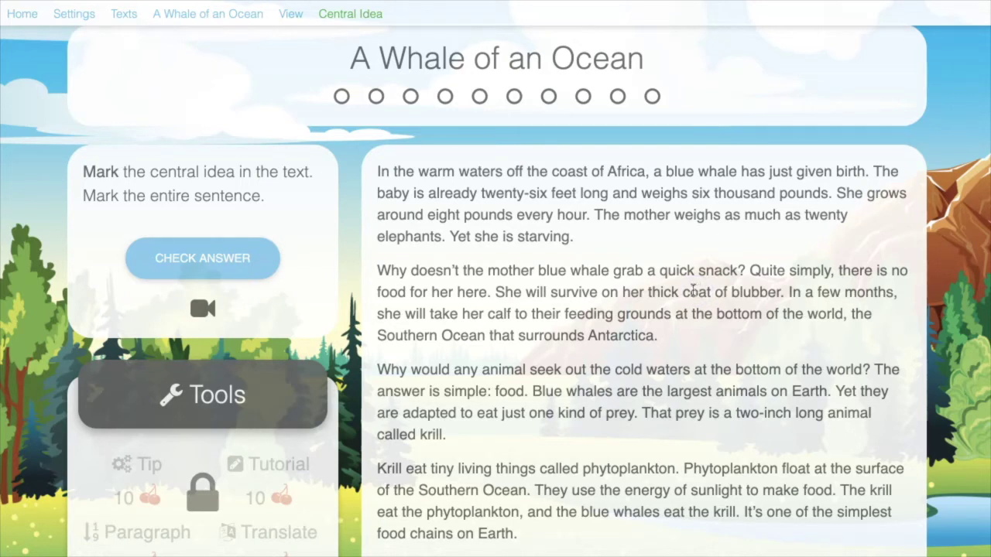
Look through the whale passage again to find its central-idea sentence.
{"action": "scroll", "coordinate": [591, 363], "scroll_direction": "down", "scroll_amount": 5}
{"action": "scroll", "coordinate": [591, 364], "scroll_direction": "down", "scroll_amount": 7}
{"action": "scroll", "coordinate": [591, 364], "scroll_direction": "up", "scroll_amount": 7}
{"action": "scroll", "coordinate": [592, 364], "scroll_direction": "up", "scroll_amount": 3}
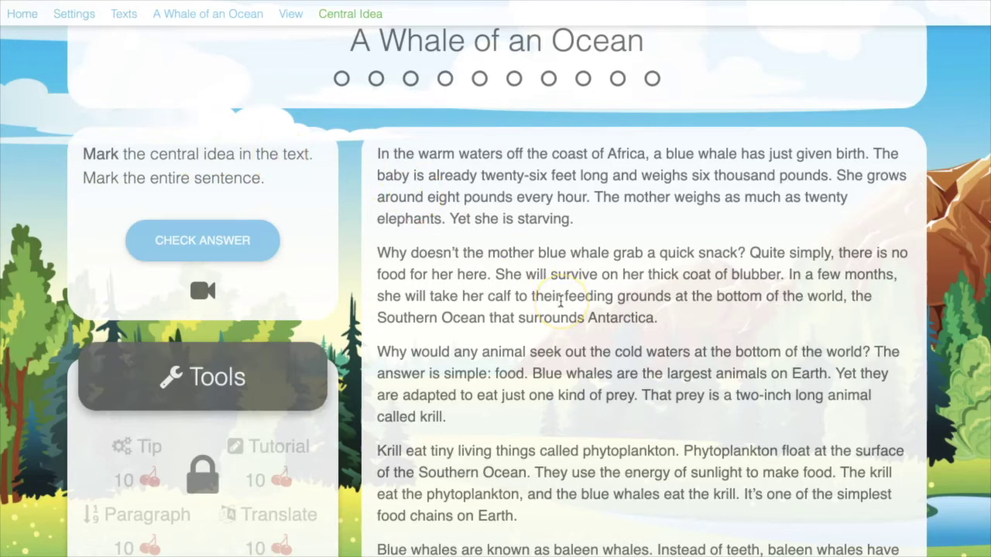
{"action": "scroll", "coordinate": [561, 302], "scroll_direction": "down", "scroll_amount": 1}
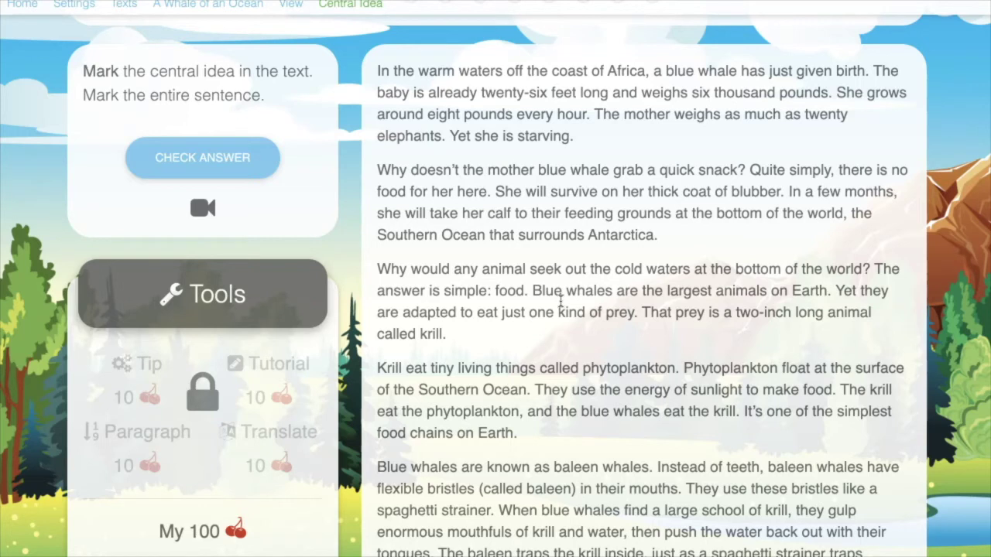
{"action": "left_click", "coordinate": [640, 315]}
{"action": "scroll", "coordinate": [697, 285], "scroll_direction": "down", "scroll_amount": 3}
{"action": "scroll", "coordinate": [700, 327], "scroll_direction": "down", "scroll_amount": 2}
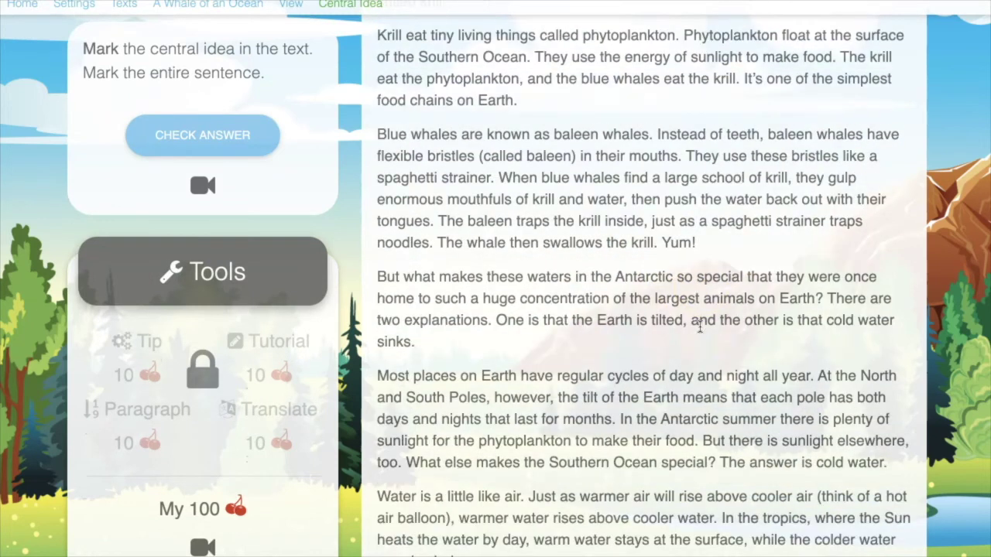
{"action": "scroll", "coordinate": [654, 334], "scroll_direction": "up", "scroll_amount": 2}
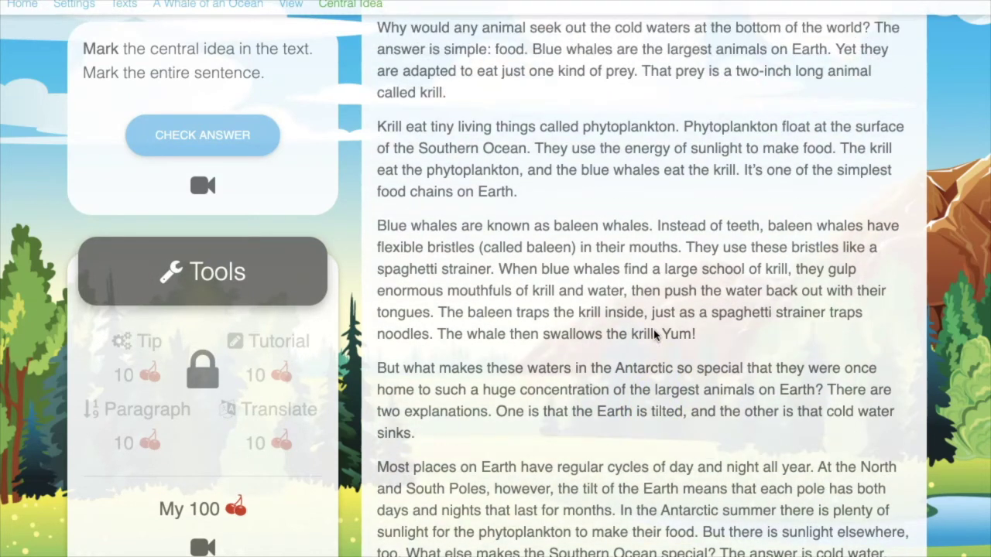
{"action": "scroll", "coordinate": [654, 334], "scroll_direction": "up", "scroll_amount": 3}
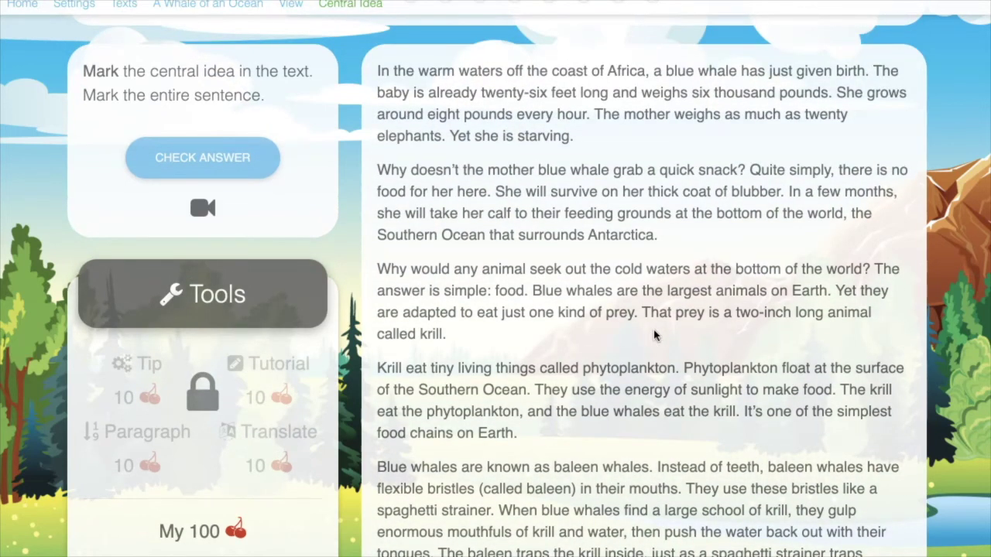
{"action": "scroll", "coordinate": [654, 334], "scroll_direction": "down", "scroll_amount": 1}
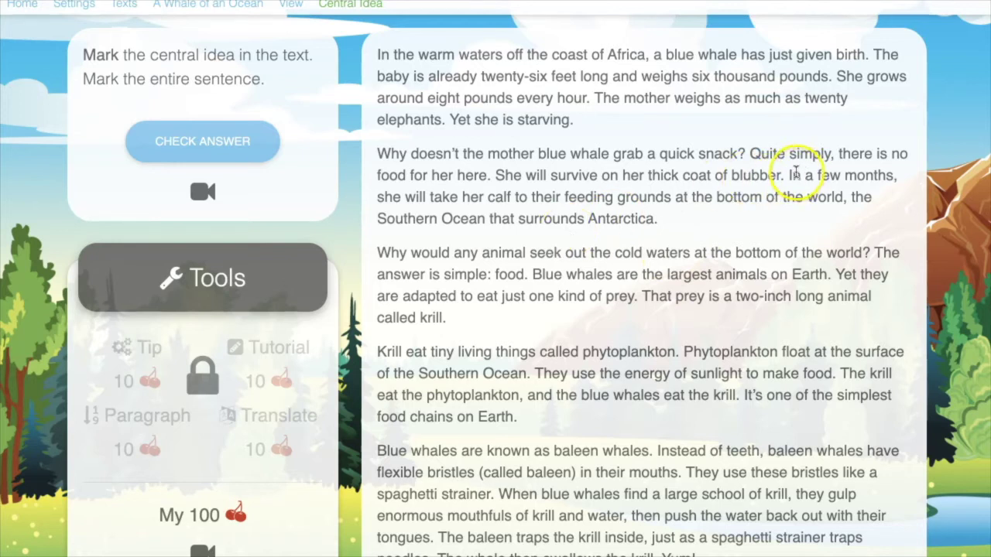
Highlight the sentence from 'In a few months' to 'Antarctica.' and check it as the answer.
{"action": "left_click_drag", "start_coordinate": [788, 175], "coordinate": [712, 224]}
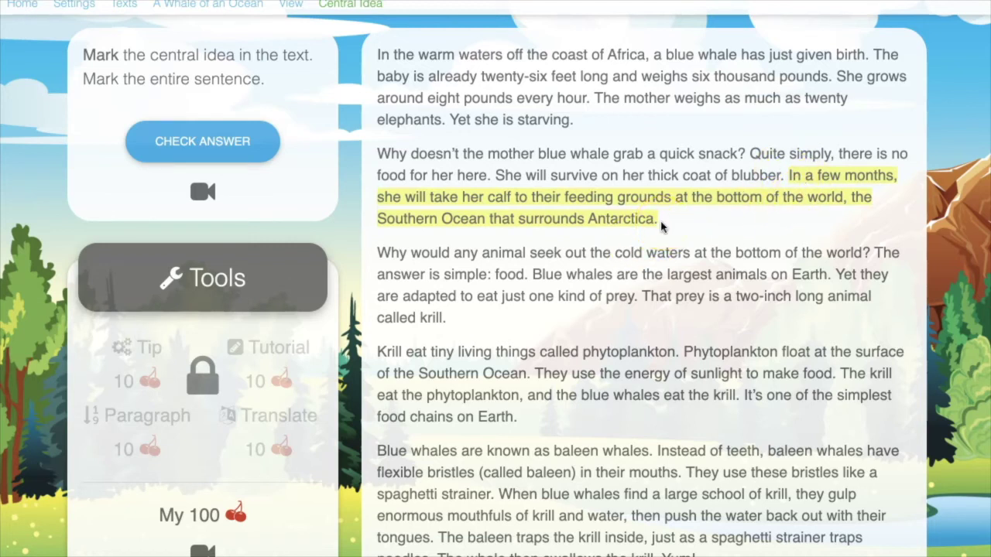
{"action": "left_click", "coordinate": [252, 159]}
{"action": "left_click", "coordinate": [245, 152]}
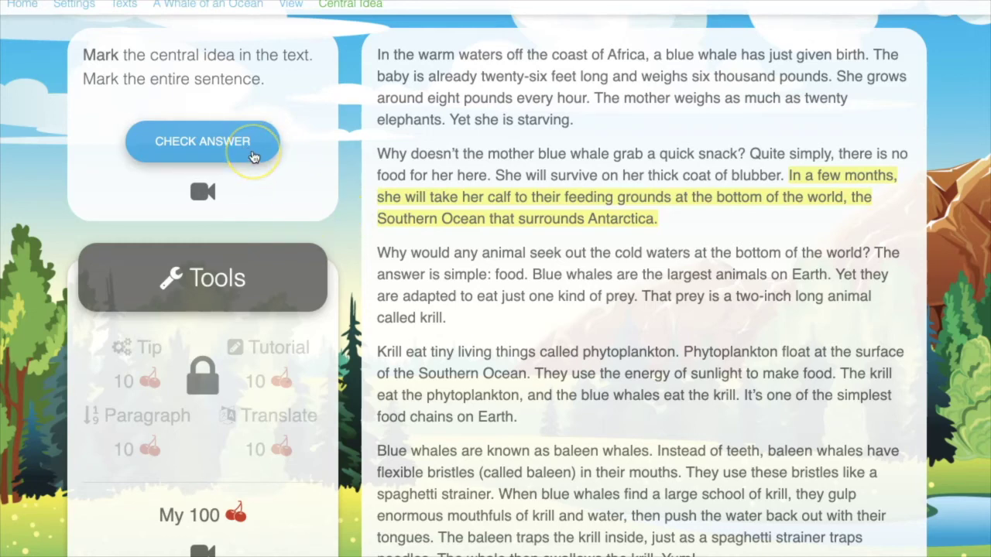
Submit the calf sentence and review the green-highlighted answer with 'You did it! Thanks for caring.'.
{"action": "left_click", "coordinate": [261, 137]}
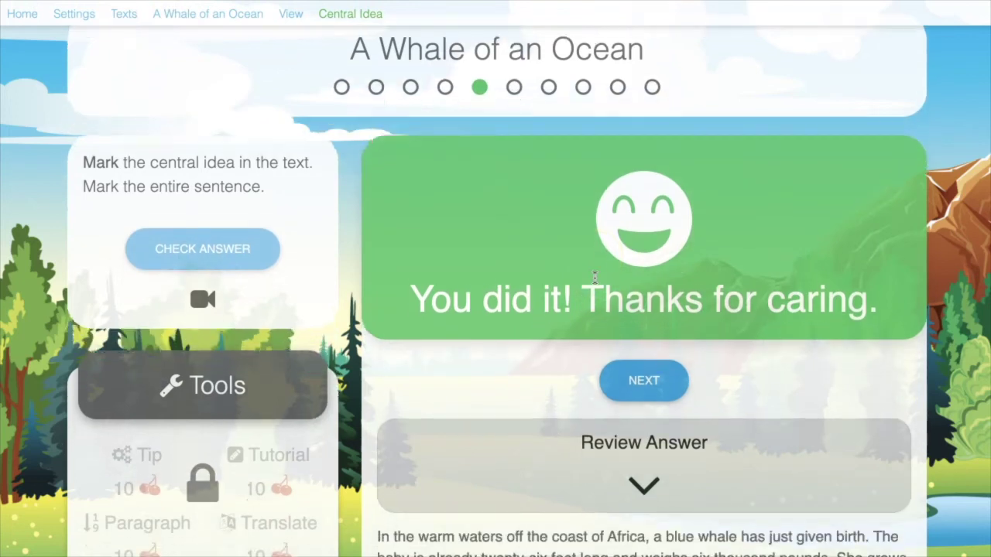
{"action": "scroll", "coordinate": [594, 276], "scroll_direction": "down", "scroll_amount": 1}
{"action": "scroll", "coordinate": [595, 276], "scroll_direction": "down", "scroll_amount": 2}
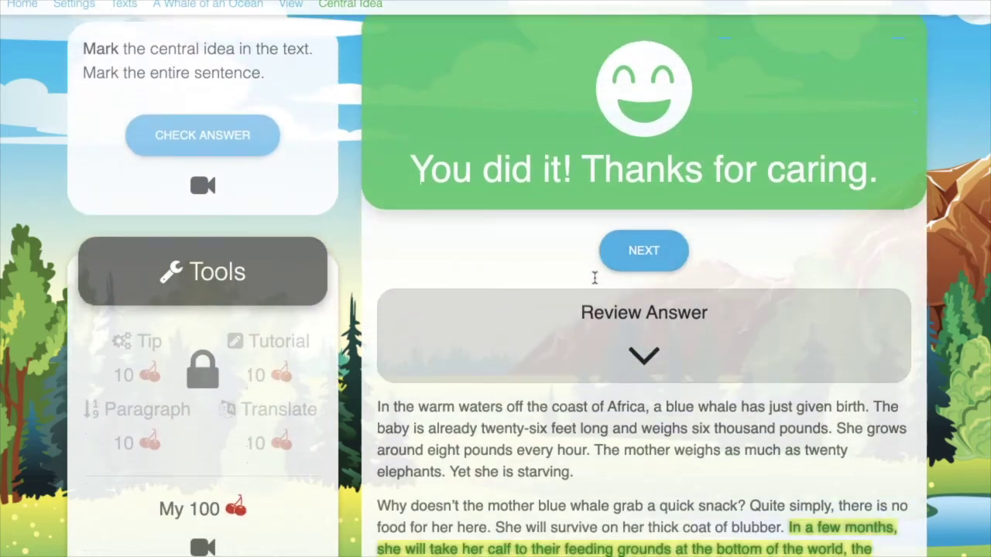
{"action": "scroll", "coordinate": [595, 277], "scroll_direction": "down", "scroll_amount": 5}
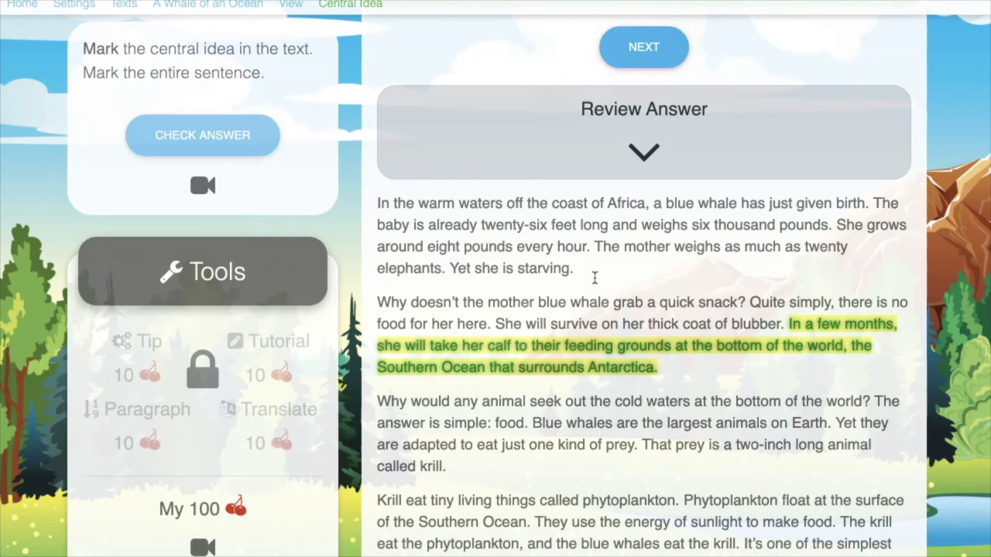
{"action": "scroll", "coordinate": [594, 276], "scroll_direction": "down", "scroll_amount": 1}
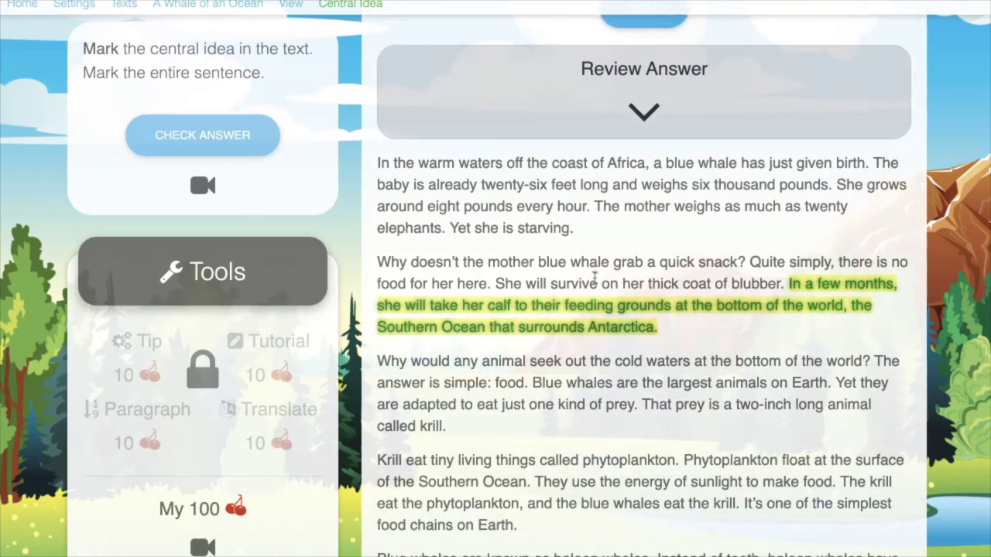
{"action": "scroll", "coordinate": [595, 277], "scroll_direction": "up", "scroll_amount": 2}
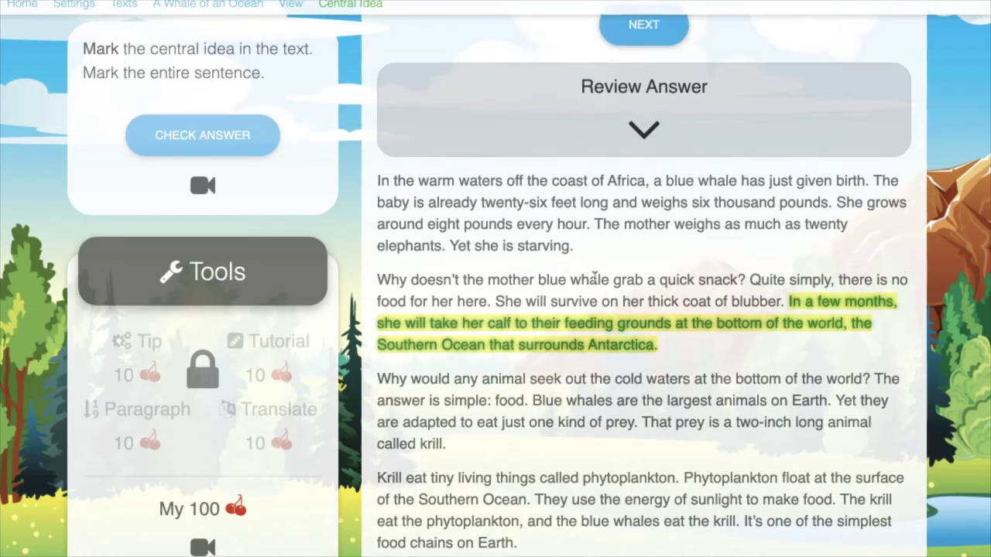